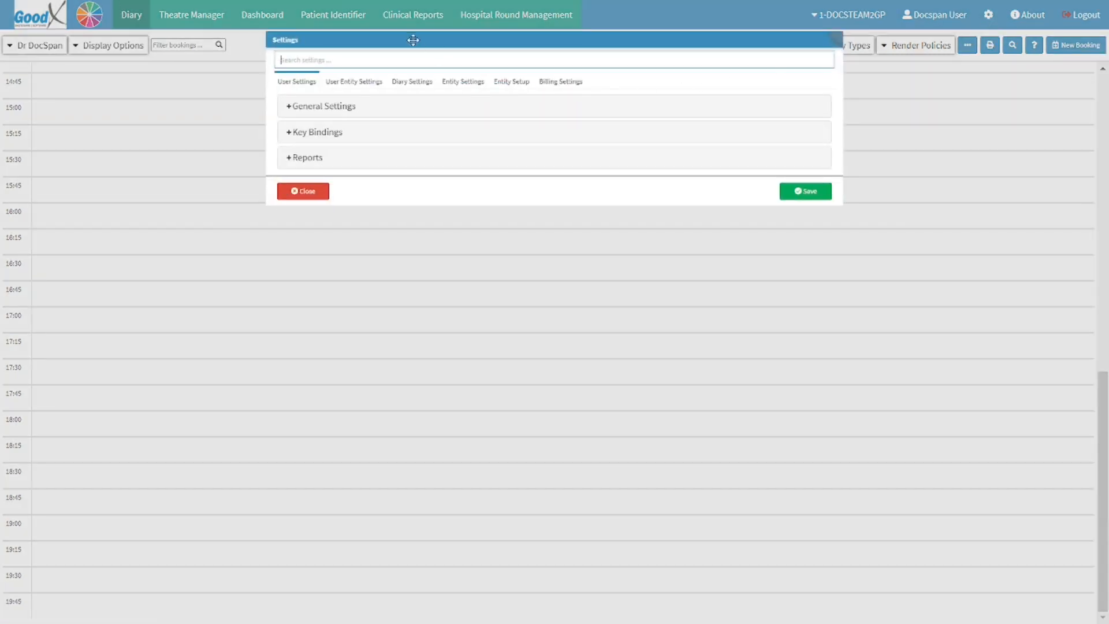
# Add a workflow event template of the event type CUSTOM in the entity settings.
pyautogui.click(442, 86)
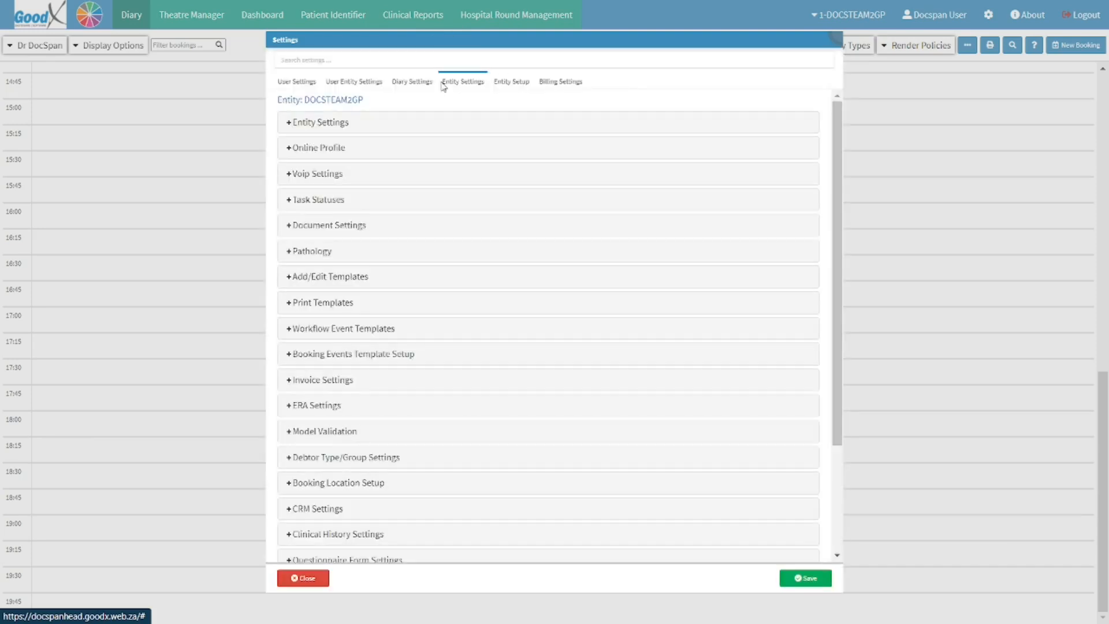
pyautogui.click(410, 329)
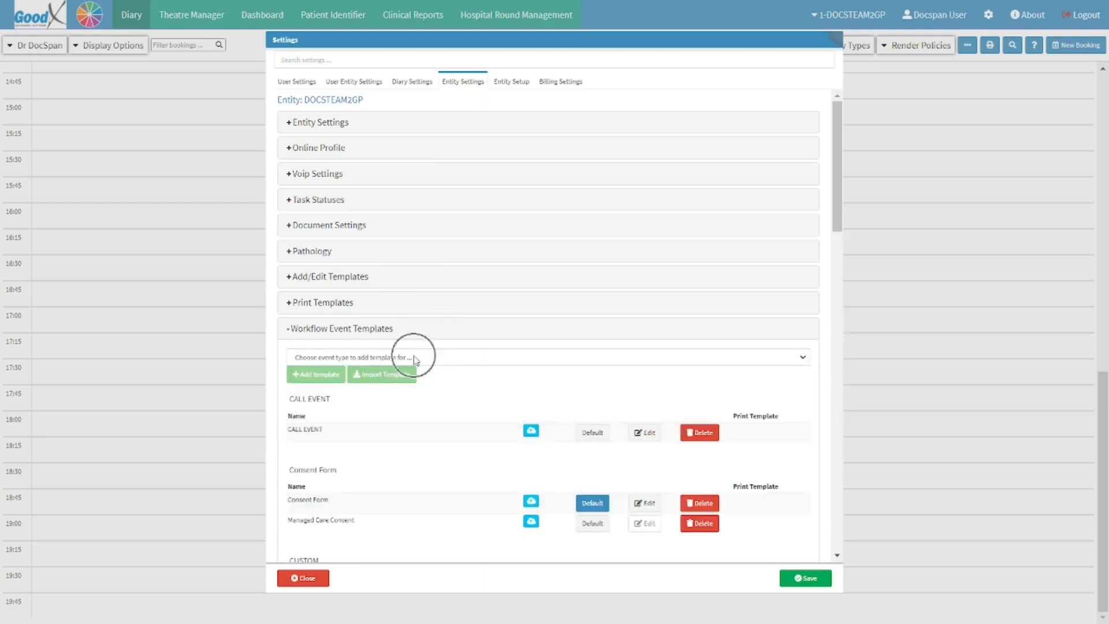
pyautogui.click(414, 358)
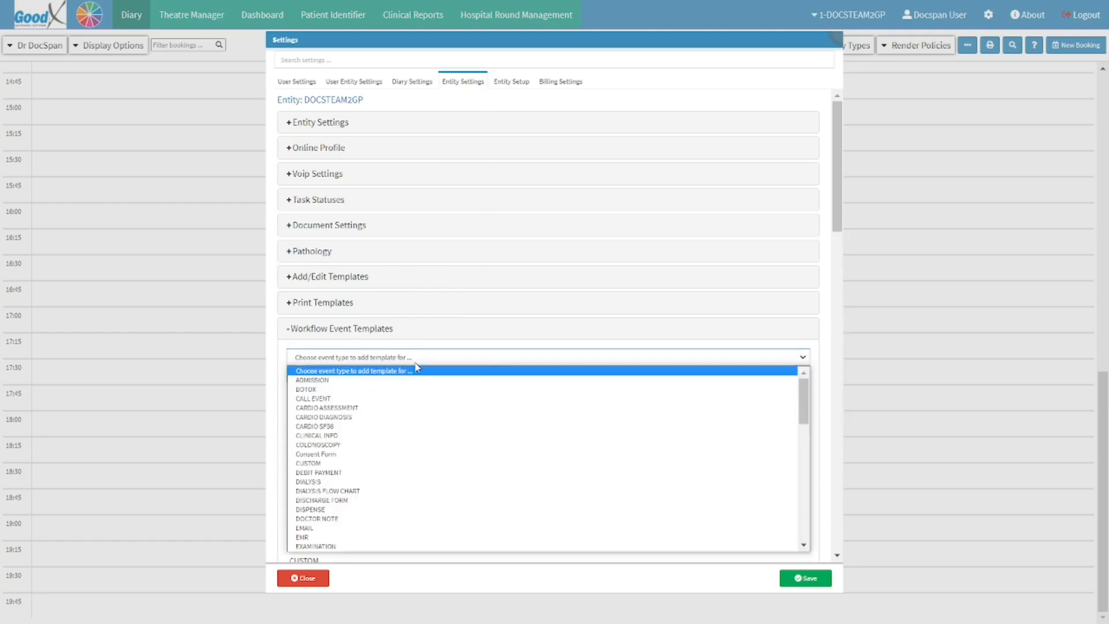
pyautogui.click(383, 463)
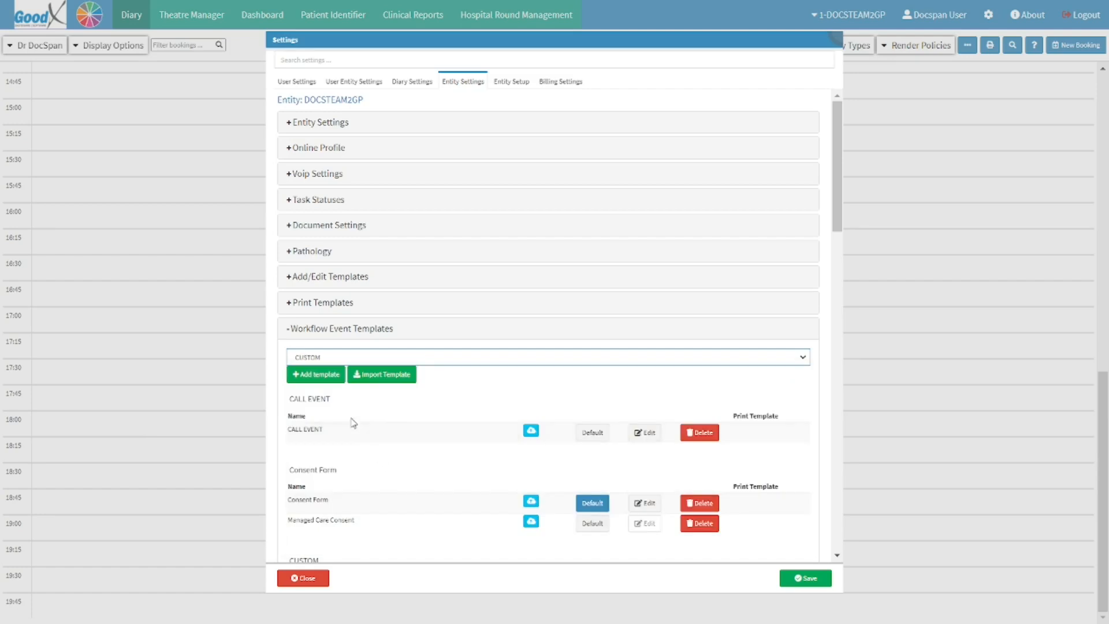
pyautogui.click(330, 376)
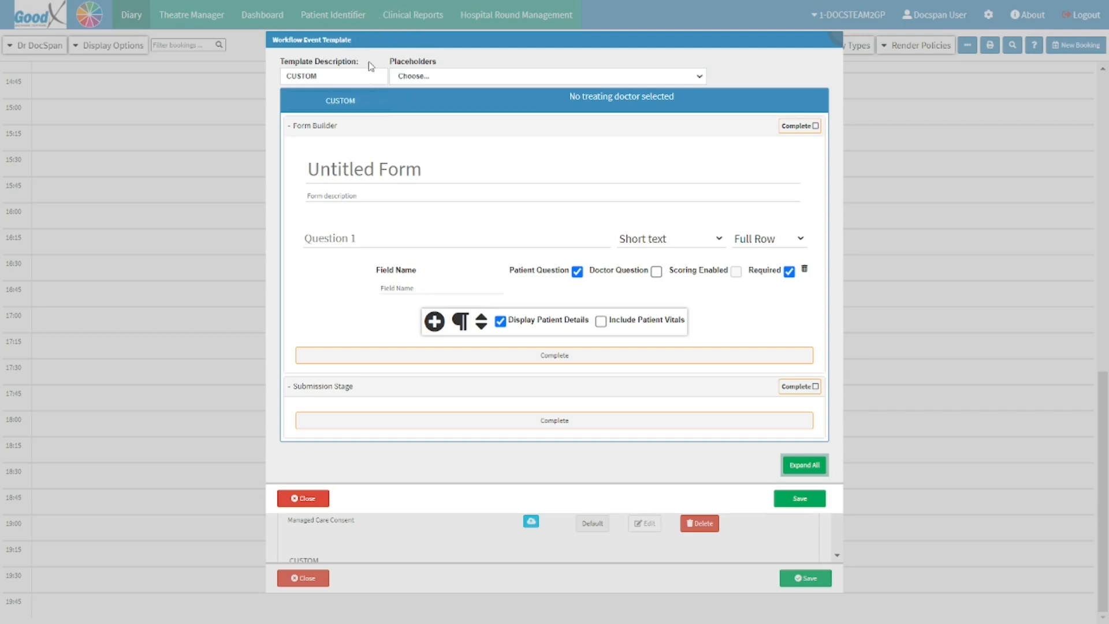
# Set the template description to CUSTOM QUESTIONNAIRE and look through the available placeholders without choosing one.
pyautogui.click(371, 77)
pyautogui.write('QUESTIONNAIRE')
pyautogui.click(452, 76)
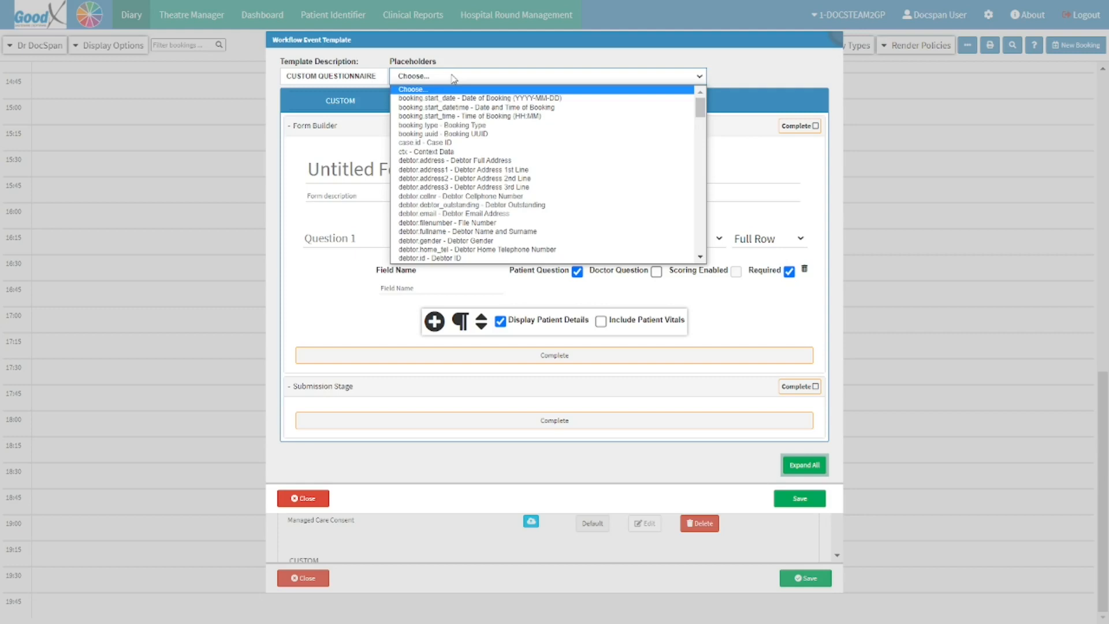
pyautogui.click(454, 78)
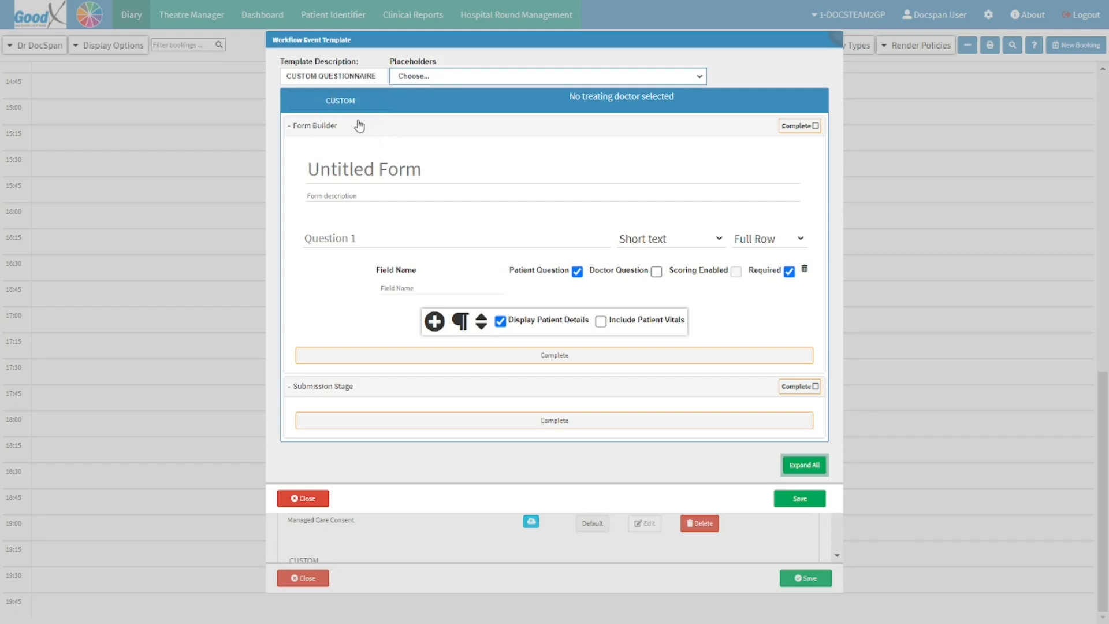
# Title the form "CUSTOM QUESTIONNAIRE" and describe it as "A custom form tailored specifically to the needs of the Practice.".
pyautogui.click(335, 169)
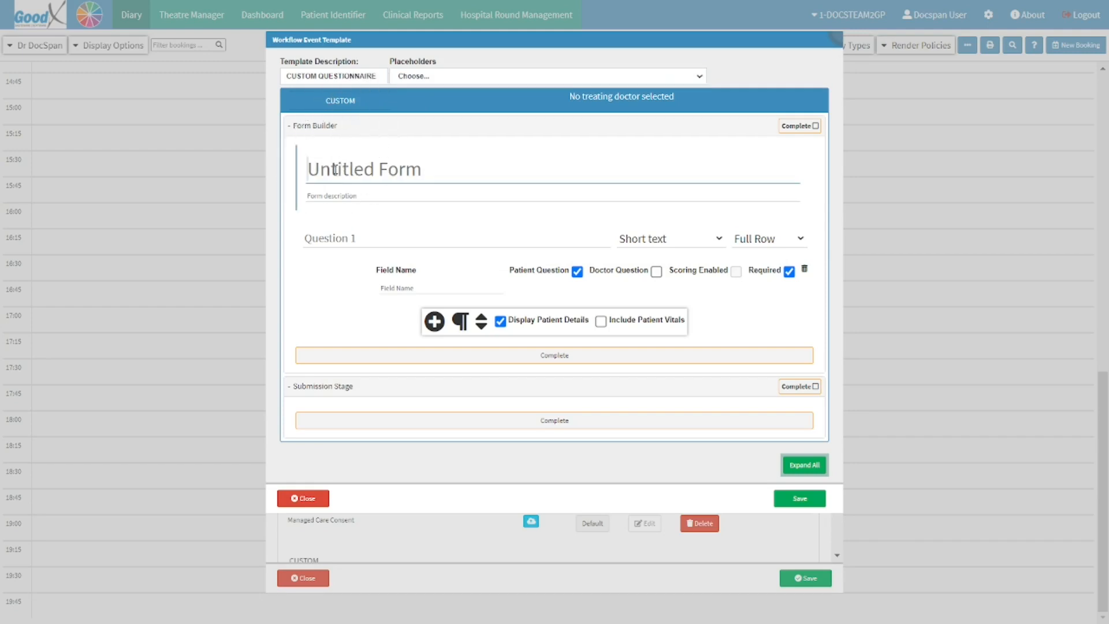
pyautogui.write('CUSTOM ')
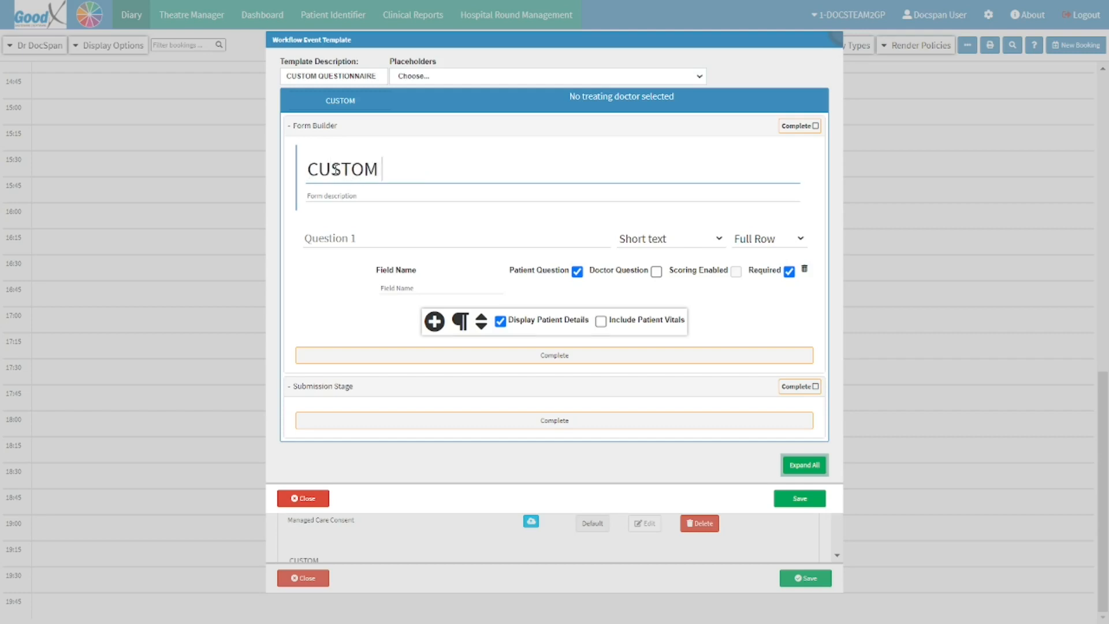
pyautogui.write('QUESTIONNAIRE')
pyautogui.click(333, 191)
pyautogui.write('A custom form tailored specifically to the needs of the Practice.')
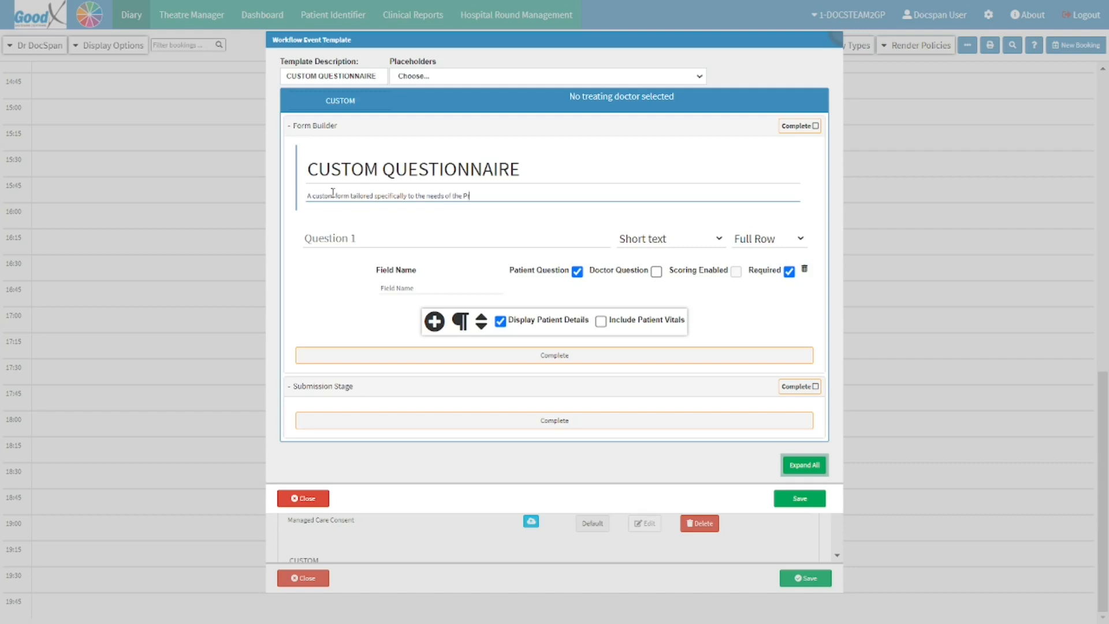
# Try the Paragraph, Linear slider, Whole number and Decimal number answer types on Question 1.
pyautogui.click(345, 237)
pyautogui.click(636, 241)
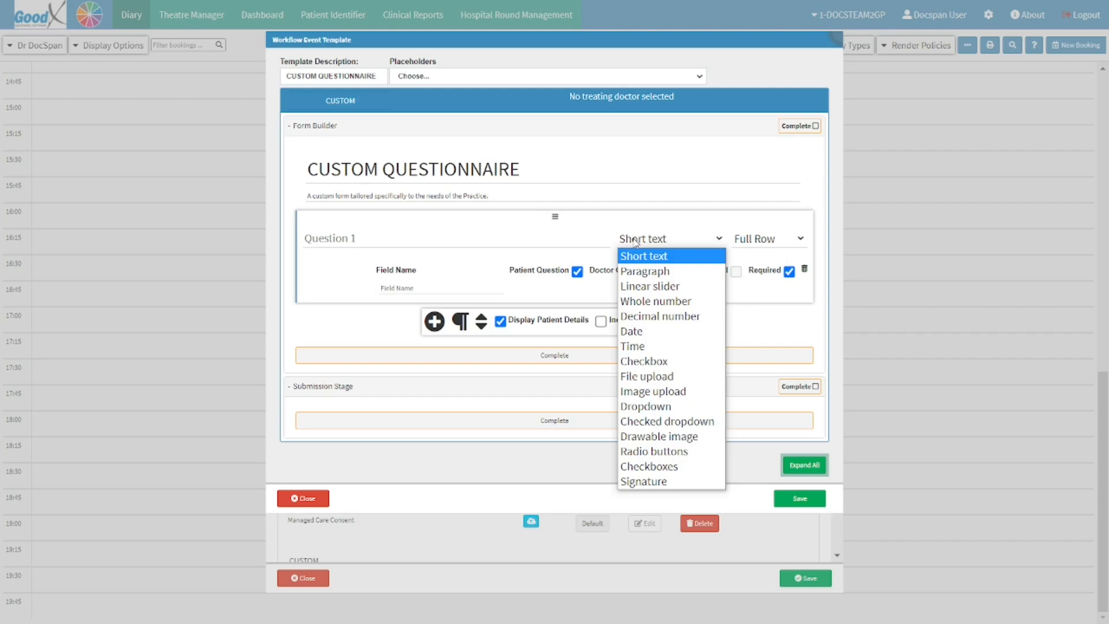
pyautogui.click(683, 272)
pyautogui.click(686, 238)
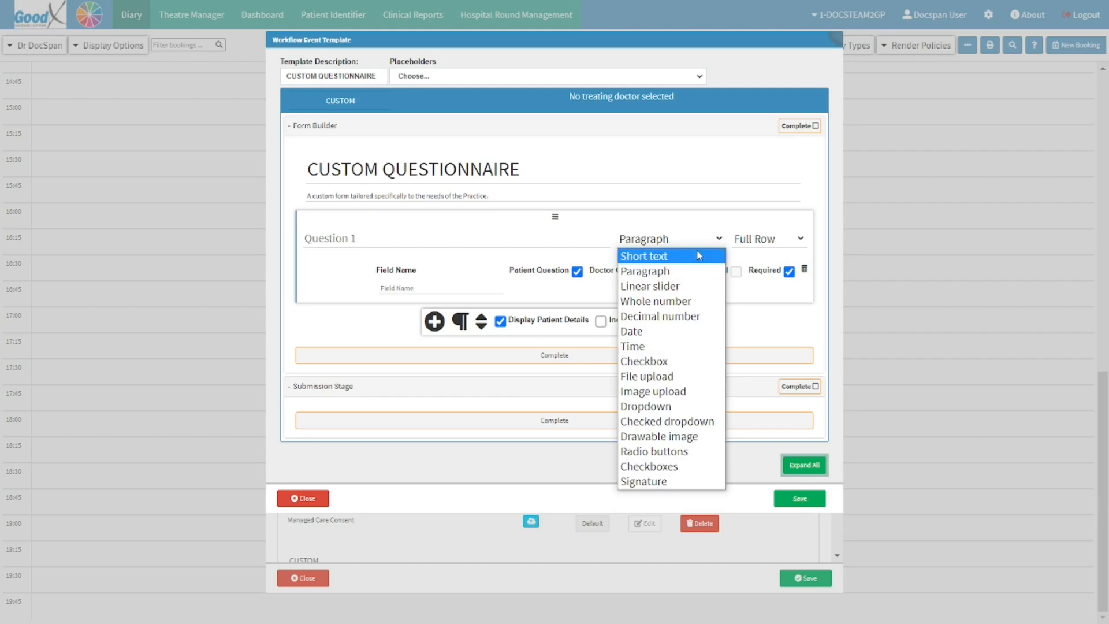
pyautogui.click(693, 287)
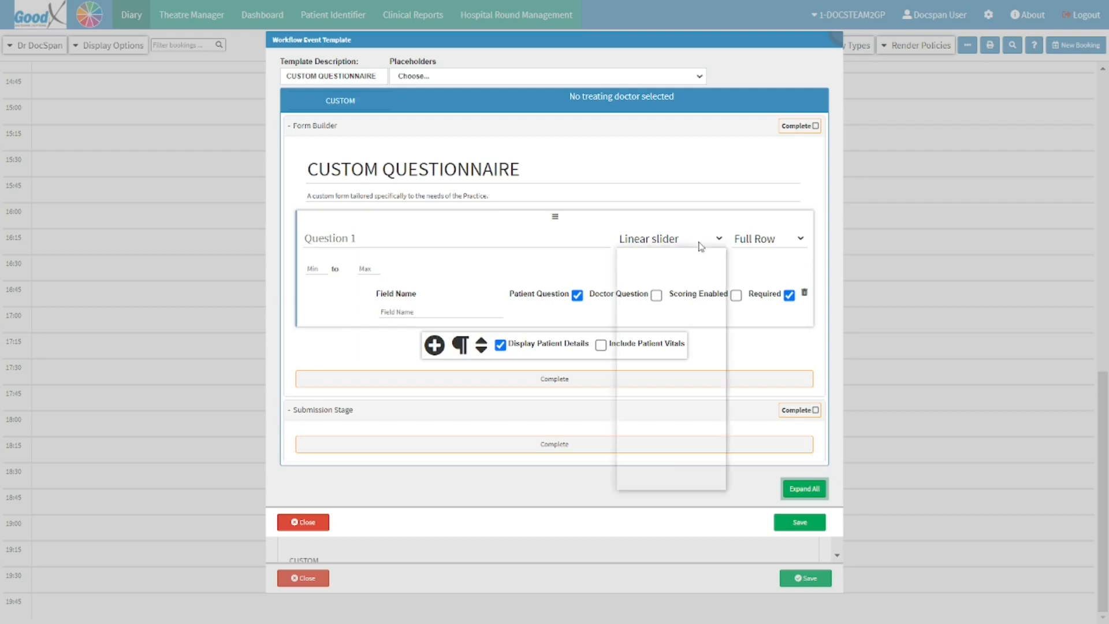
pyautogui.click(702, 243)
pyautogui.click(703, 303)
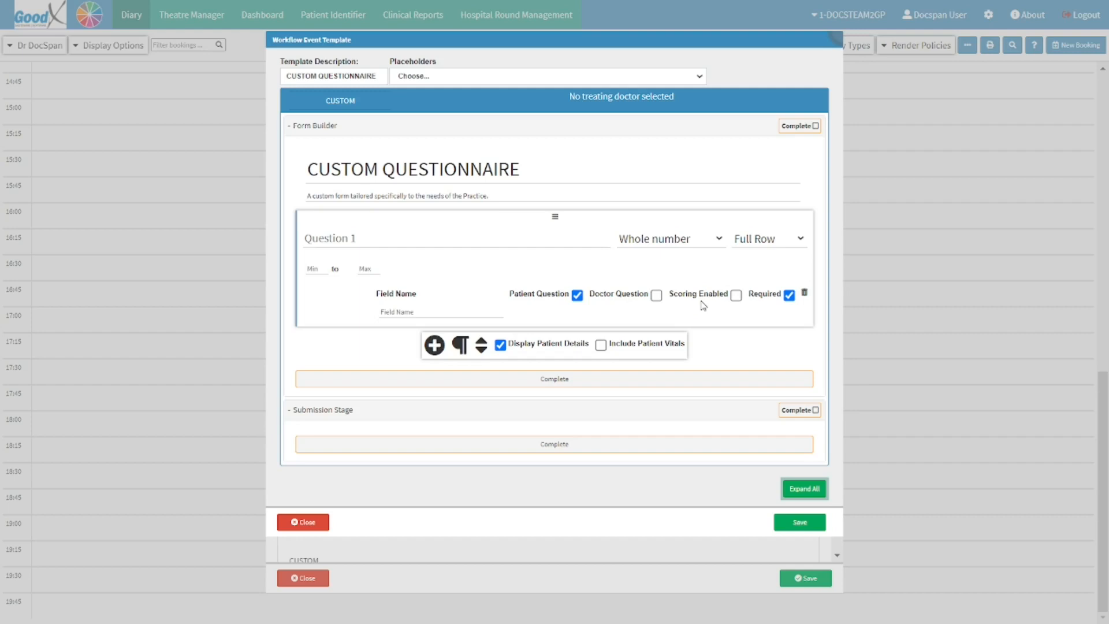
pyautogui.click(701, 247)
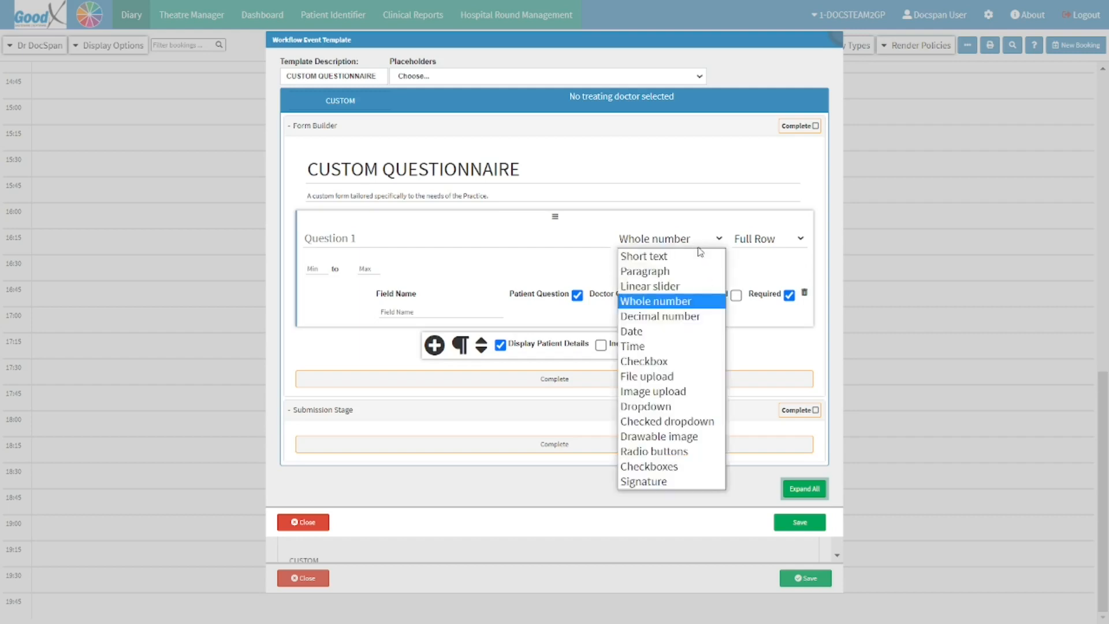
pyautogui.click(710, 320)
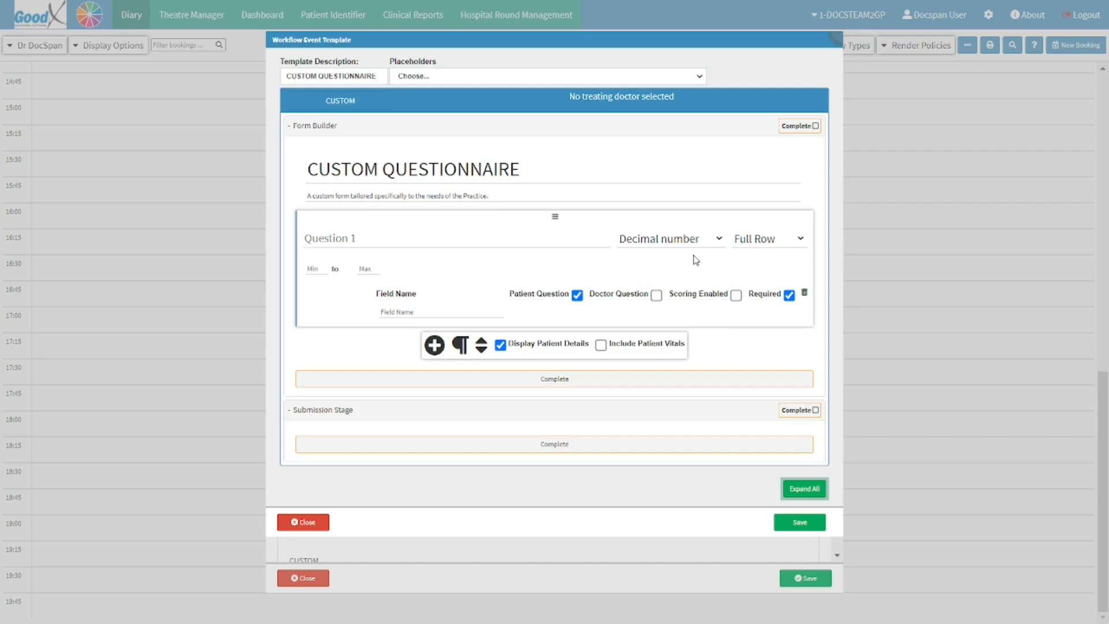
# Try the Date, Time, Checkbox, File upload and Image upload answer types on Question 1.
pyautogui.click(700, 243)
pyautogui.click(706, 332)
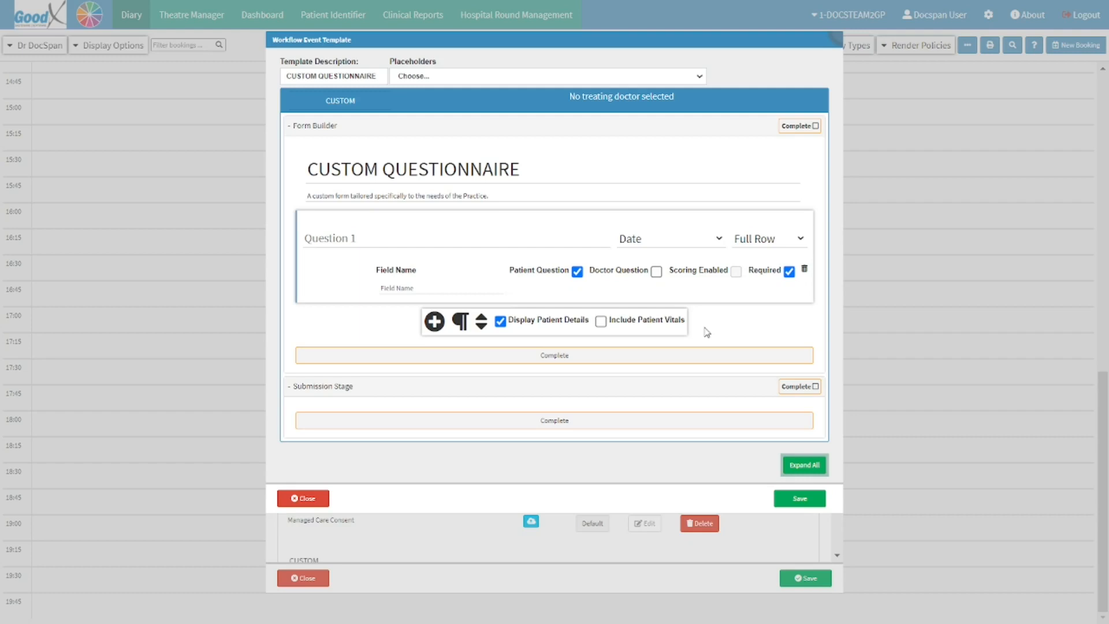
pyautogui.click(715, 240)
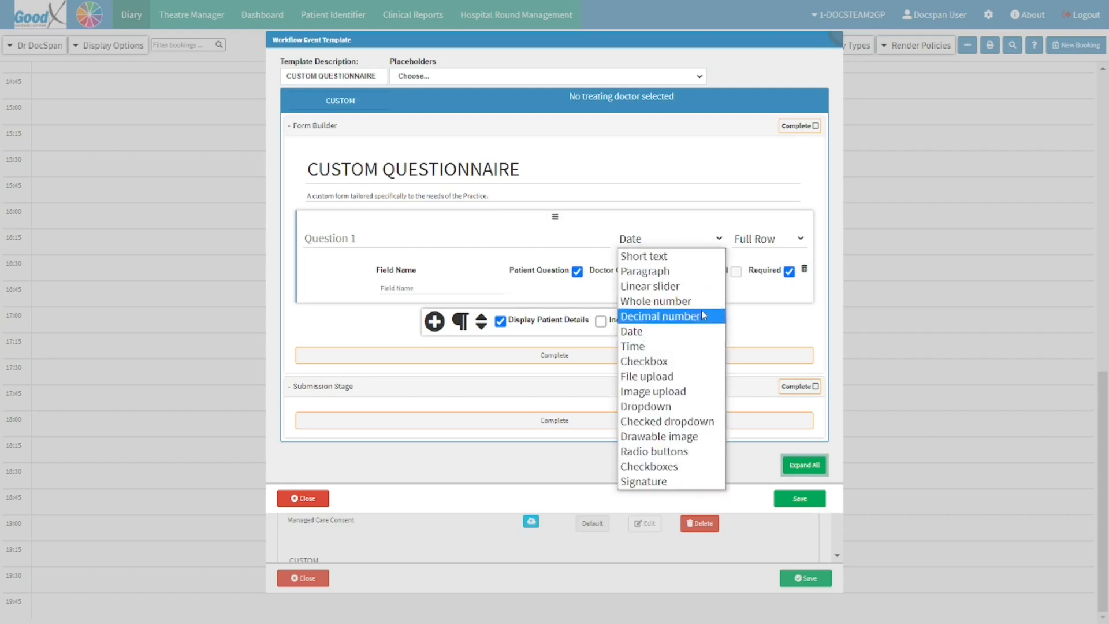
pyautogui.click(698, 346)
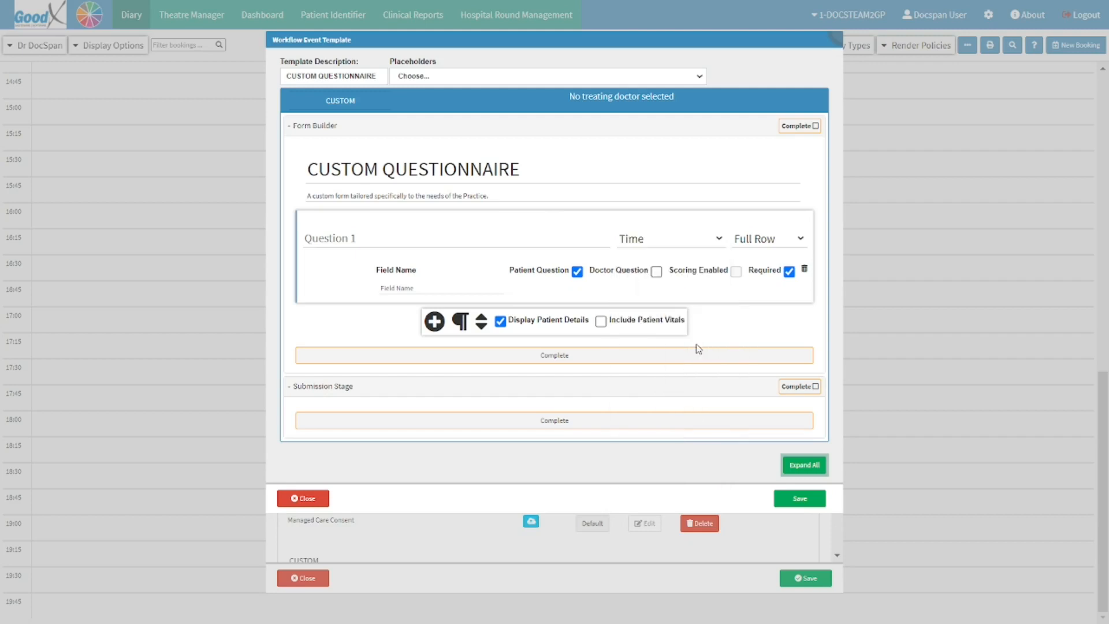
pyautogui.click(702, 247)
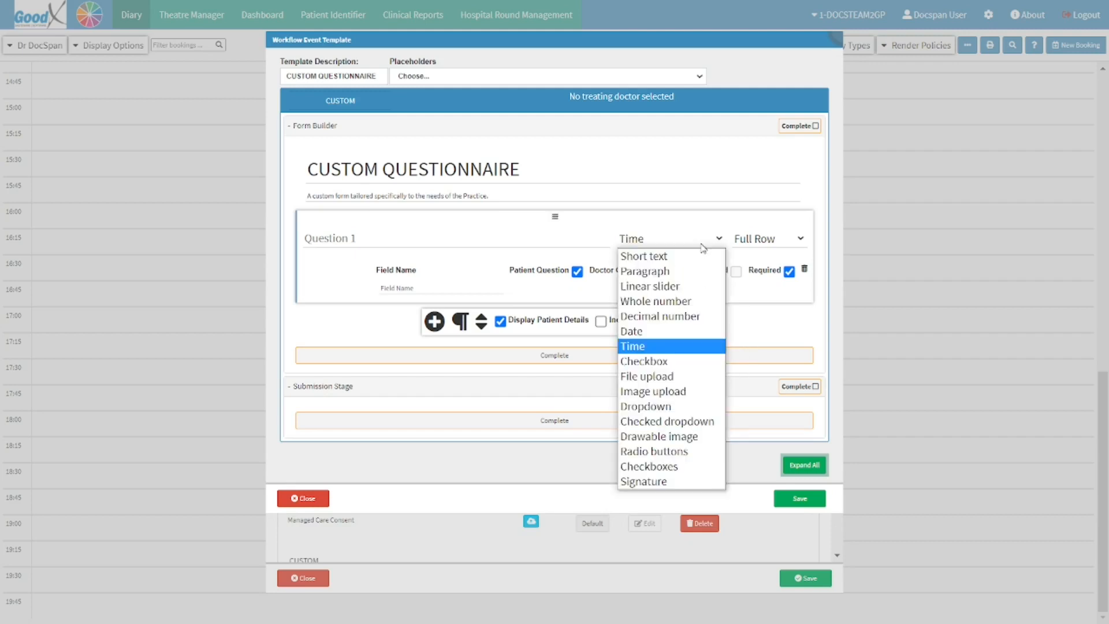
pyautogui.click(698, 361)
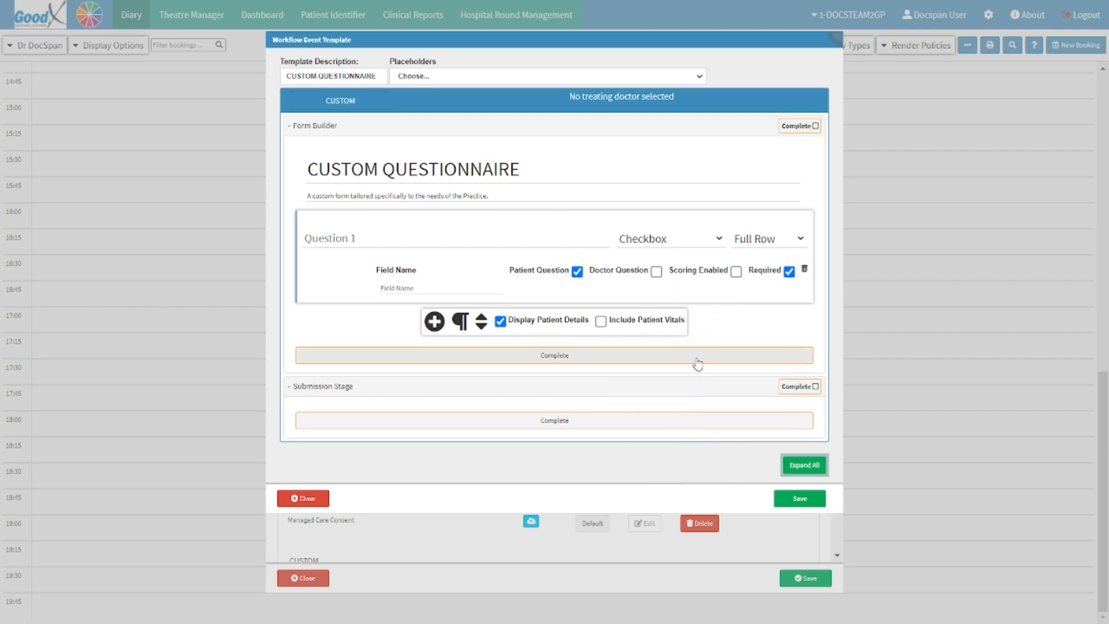
pyautogui.click(711, 244)
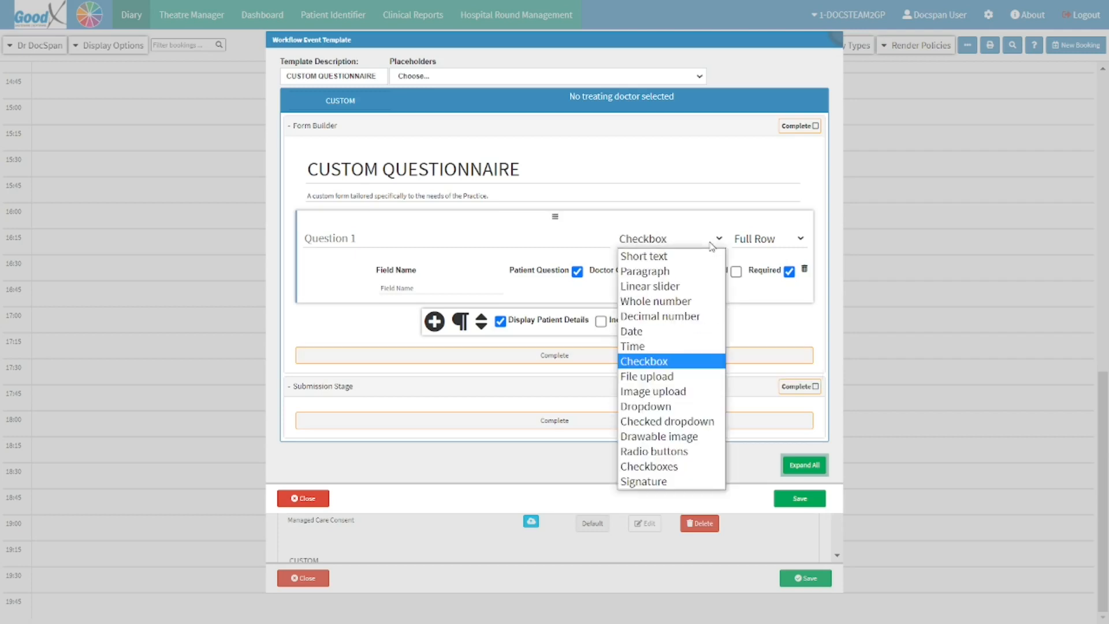
pyautogui.click(700, 374)
pyautogui.click(716, 247)
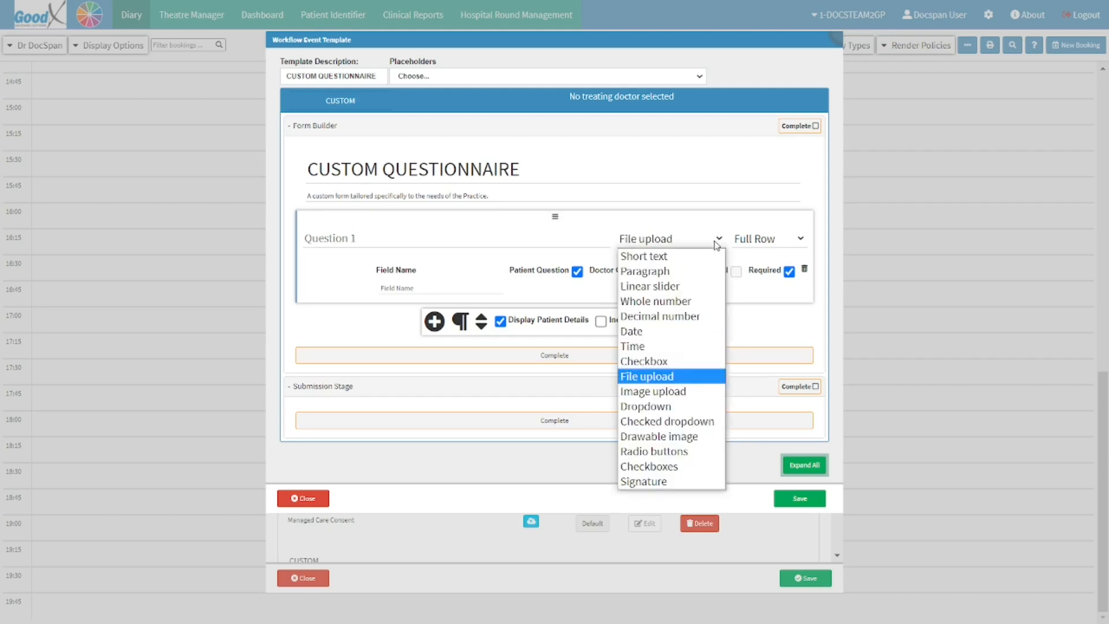
pyautogui.click(700, 393)
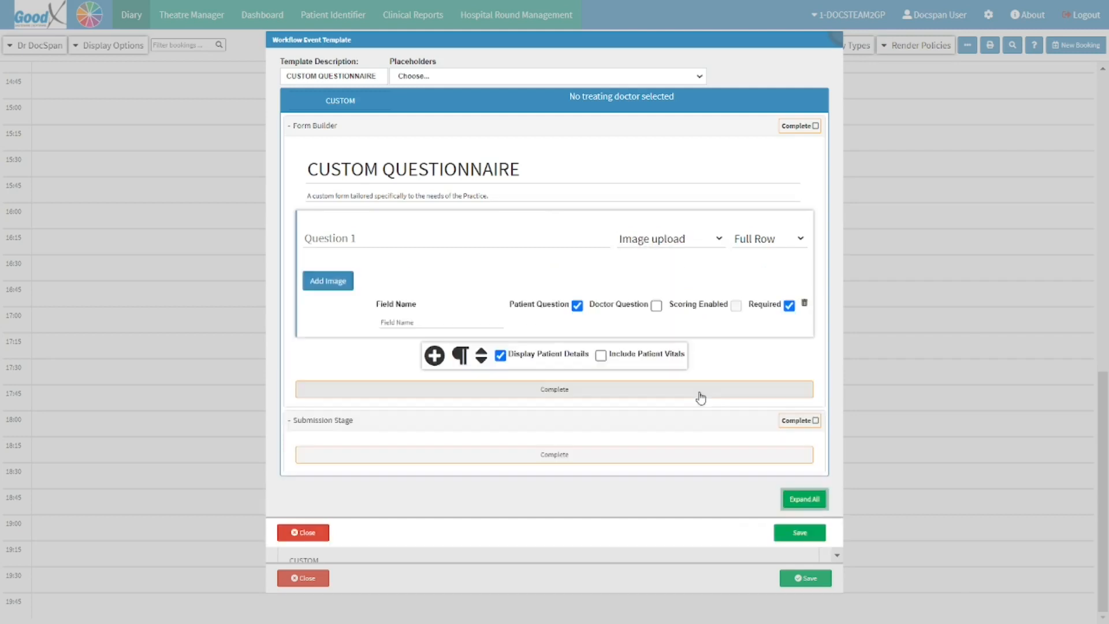
# Try the Dropdown, Checked dropdown, Drawable image, Radio buttons and Checkboxes answer types on Question 1.
pyautogui.click(714, 243)
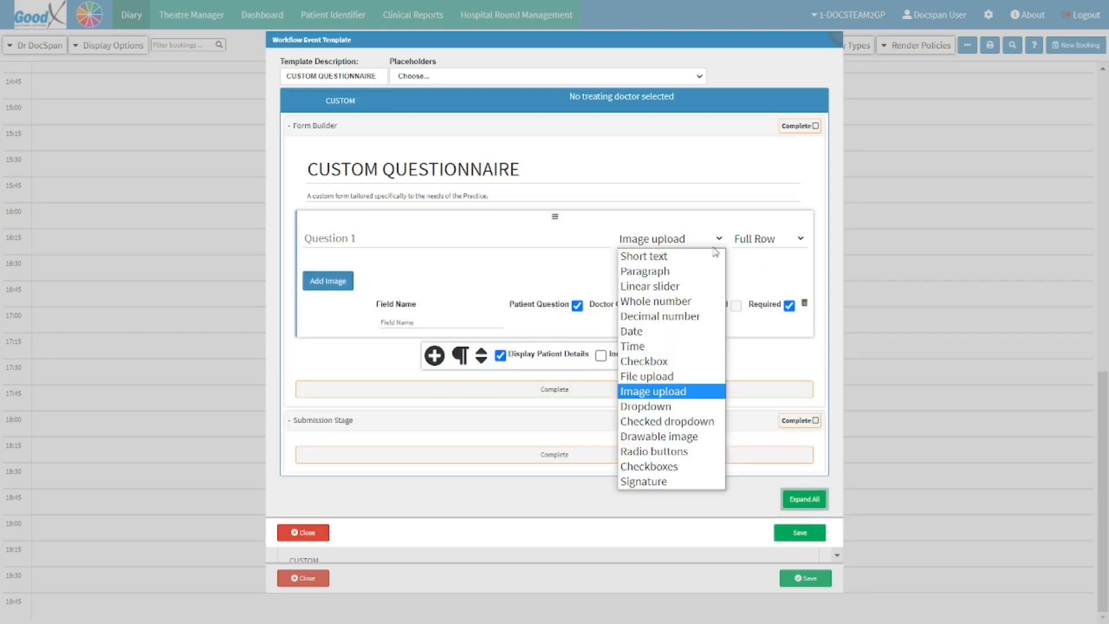
pyautogui.click(716, 407)
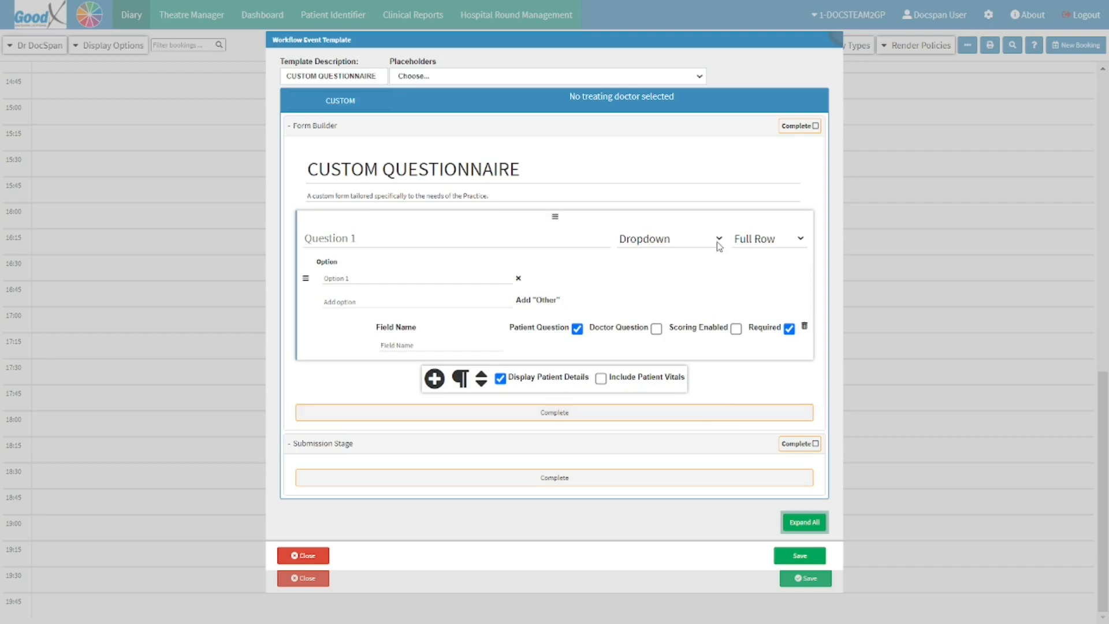
pyautogui.click(718, 246)
pyautogui.click(707, 422)
pyautogui.click(708, 241)
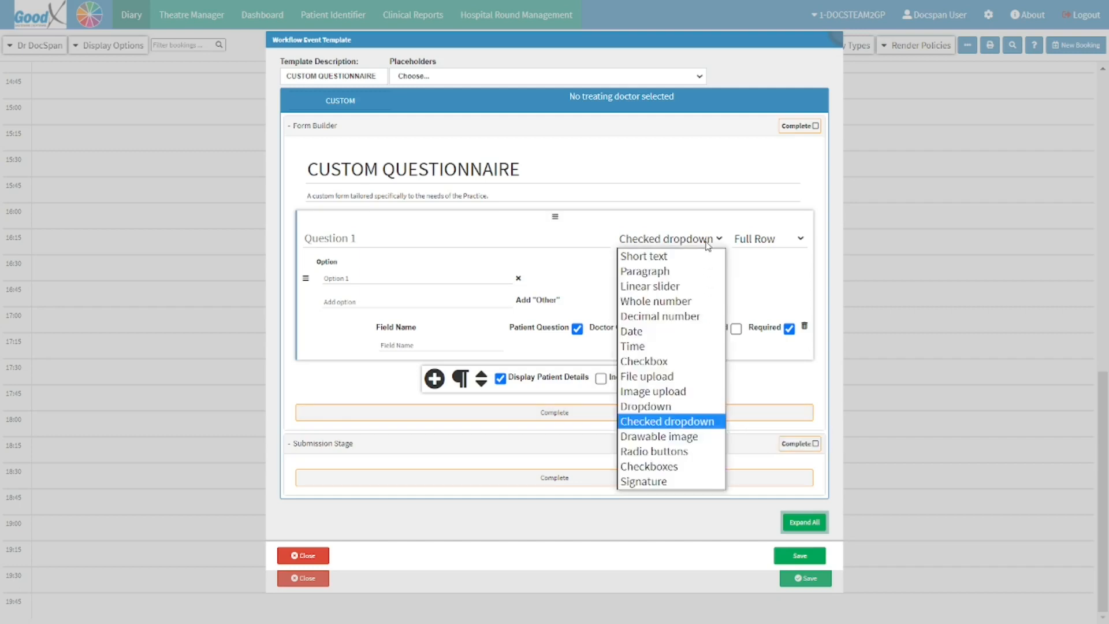
pyautogui.click(710, 436)
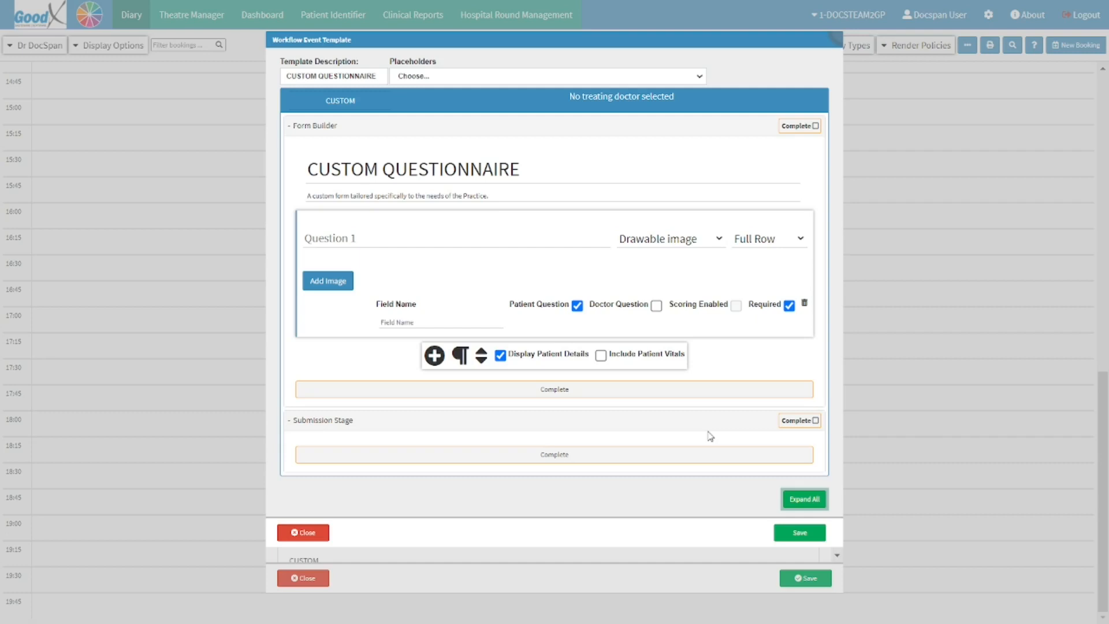
pyautogui.click(704, 246)
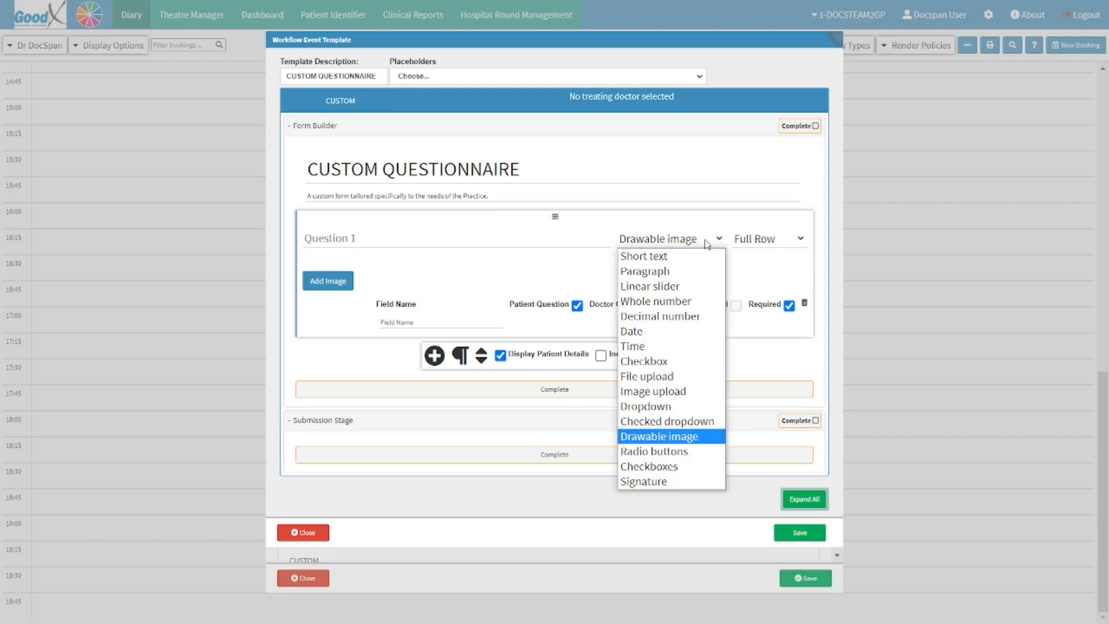
pyautogui.click(717, 452)
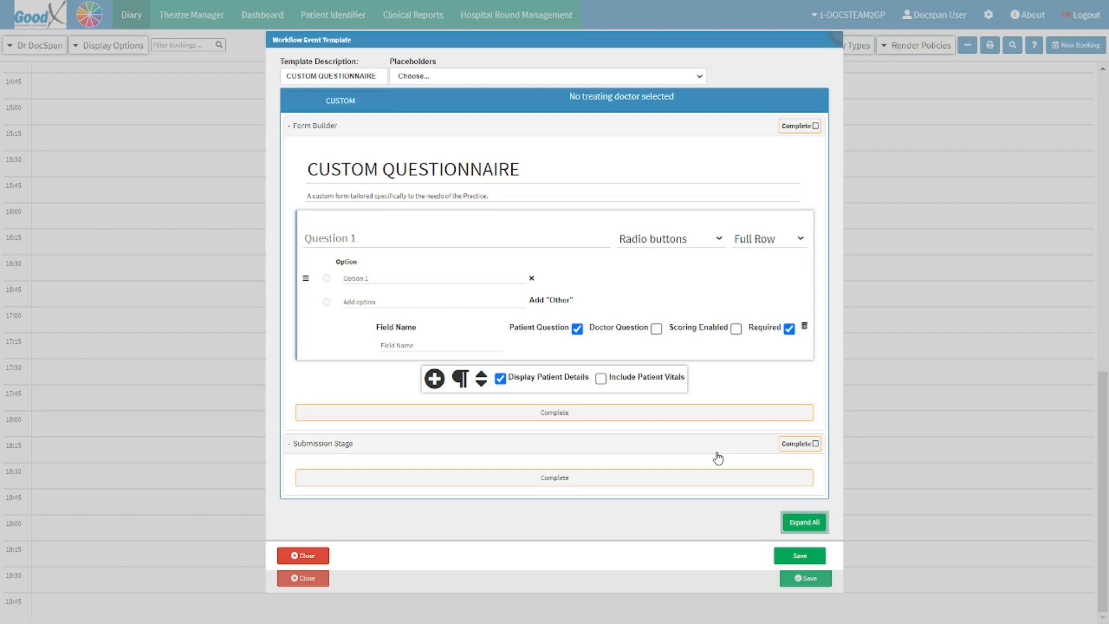
pyautogui.click(705, 242)
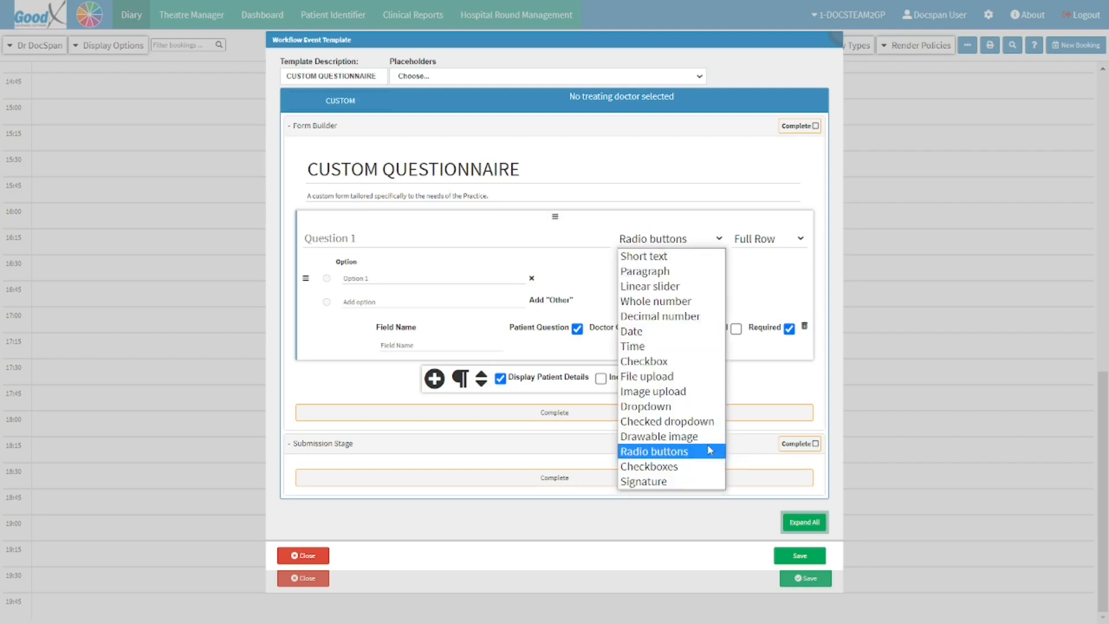
pyautogui.click(710, 465)
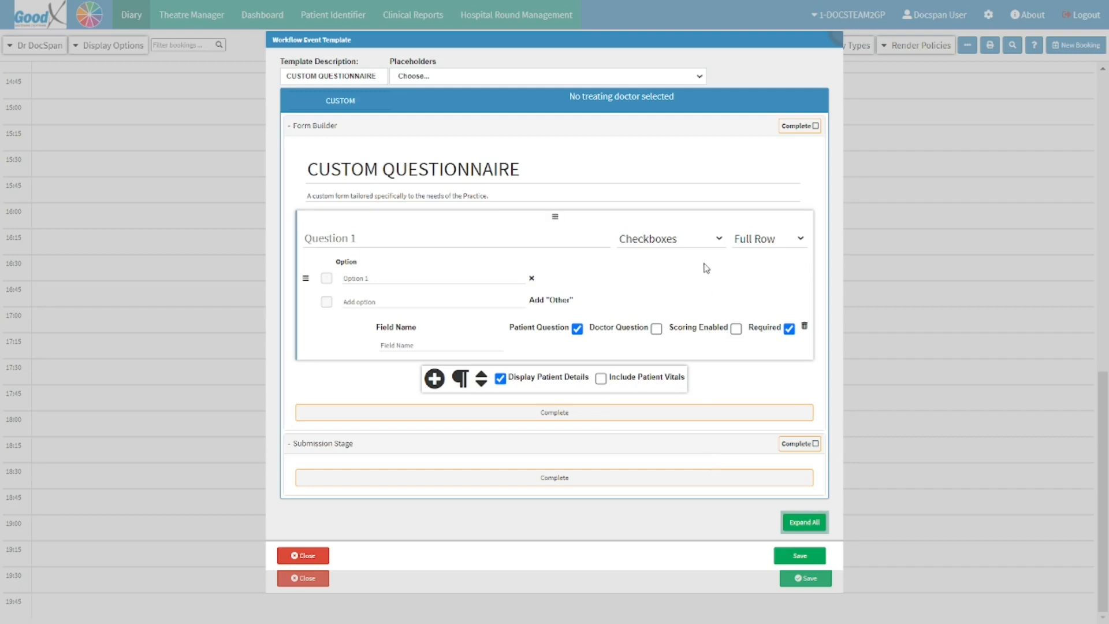
# Set the answer type of Question 1 to Signature and look through its row width choices.
pyautogui.click(715, 245)
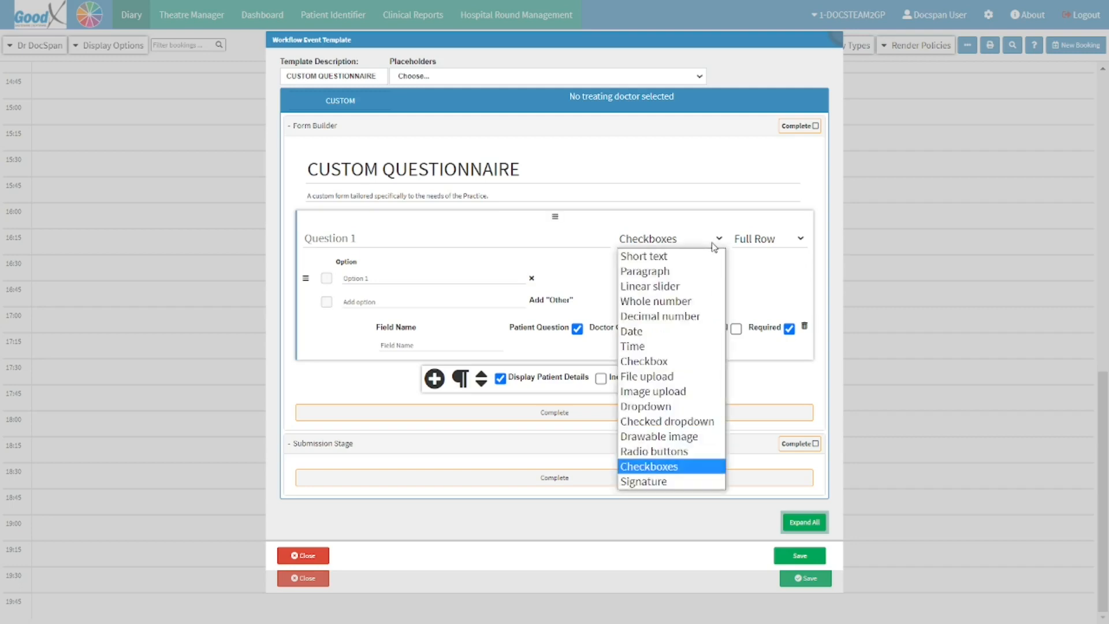
pyautogui.click(710, 483)
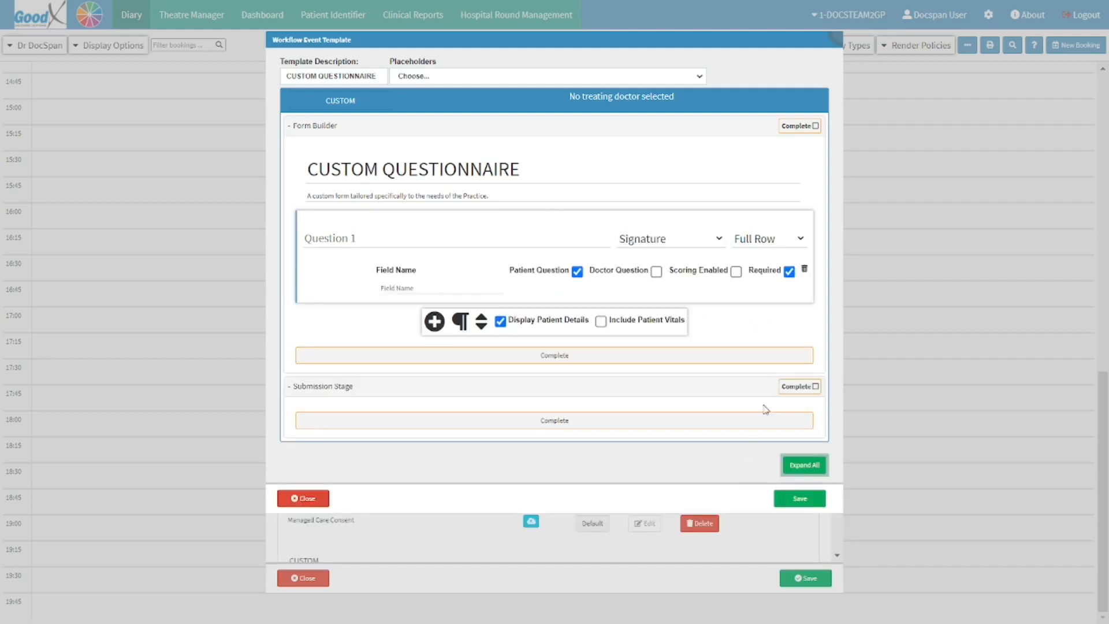
pyautogui.click(788, 239)
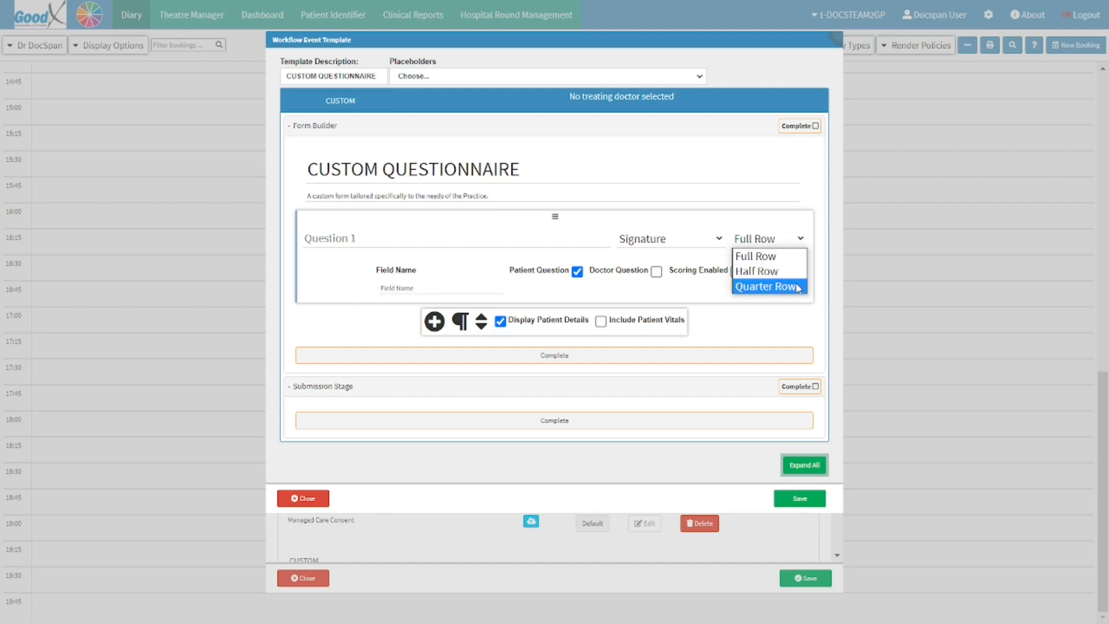
pyautogui.press('Escape')
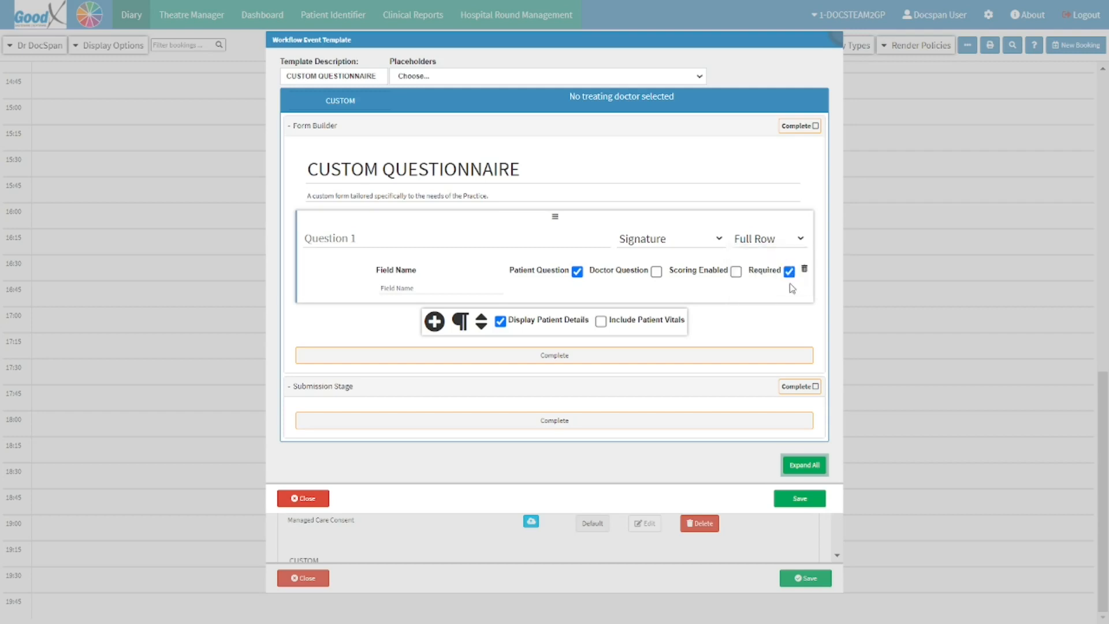
# Enter "Practitioner Signature" as the field name of Question 1.
pyautogui.click(405, 284)
pyautogui.write('Practitioner')
pyautogui.write('Signature')
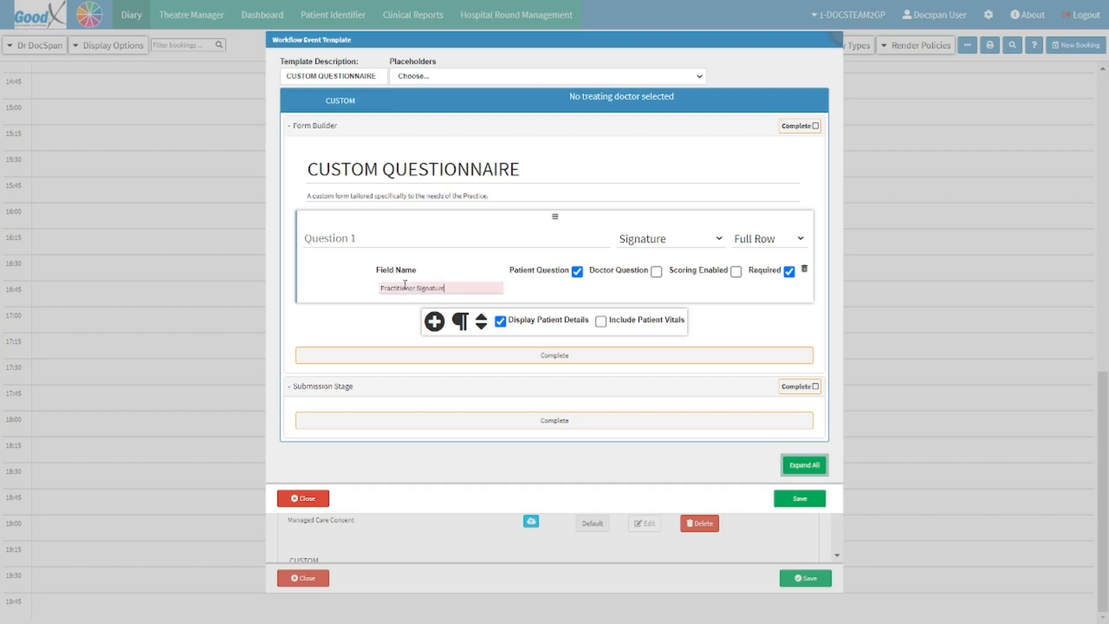
pyautogui.press('ctrl')
pyautogui.press('ctrl')
pyautogui.press('ctrl')
pyautogui.click(804, 270)
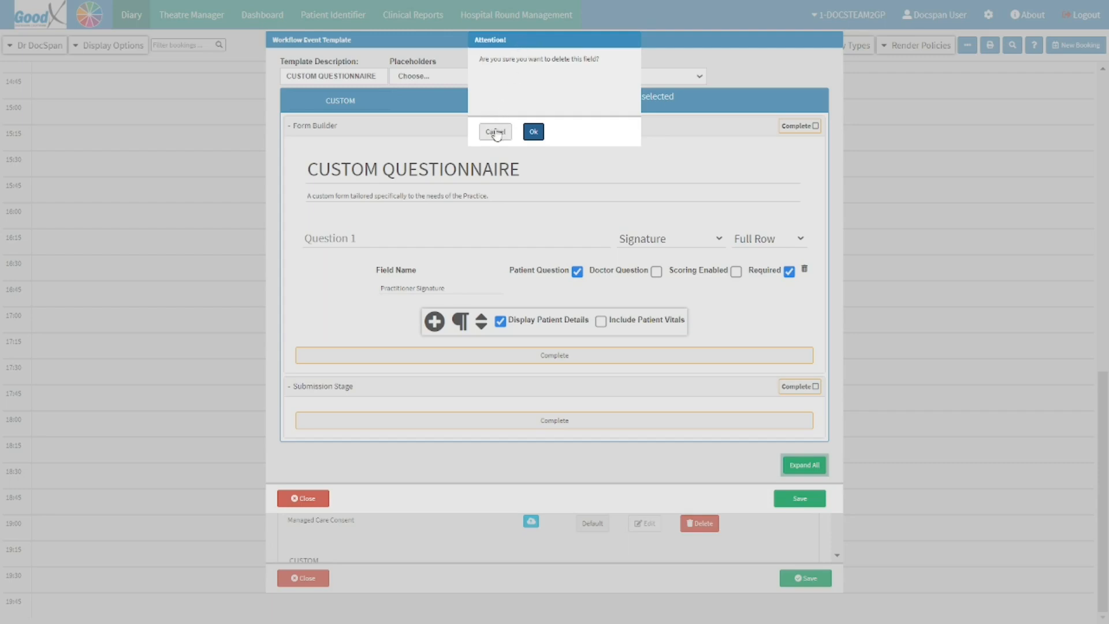
pyautogui.click(526, 134)
pyautogui.click(497, 134)
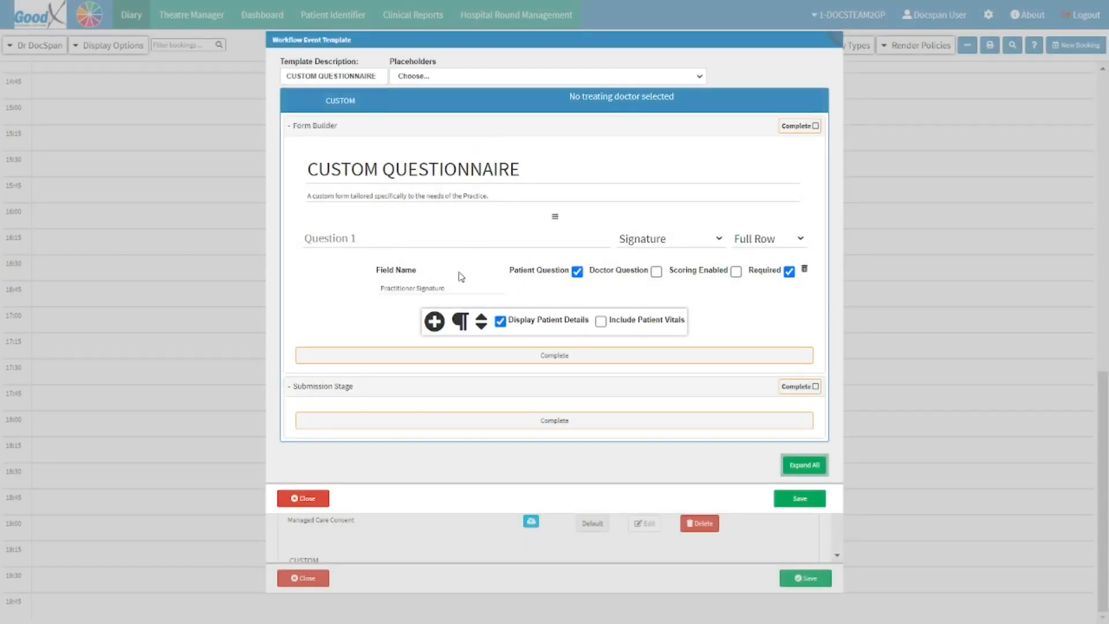
# Add a second question, a heading with static text and a divider line below Question 1.
pyautogui.click(438, 323)
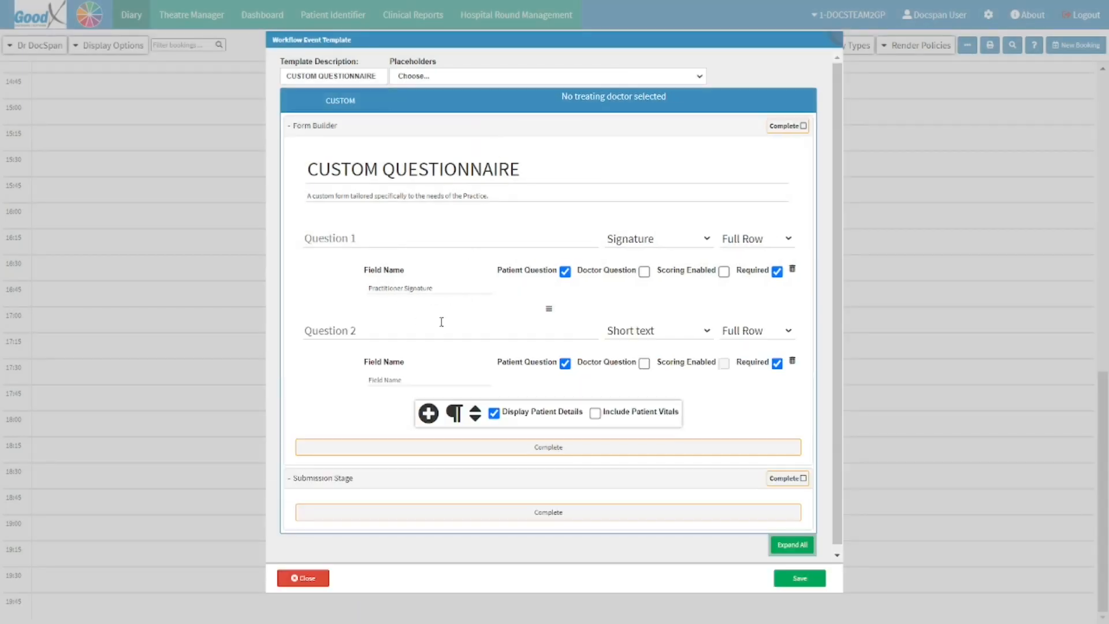
pyautogui.click(453, 414)
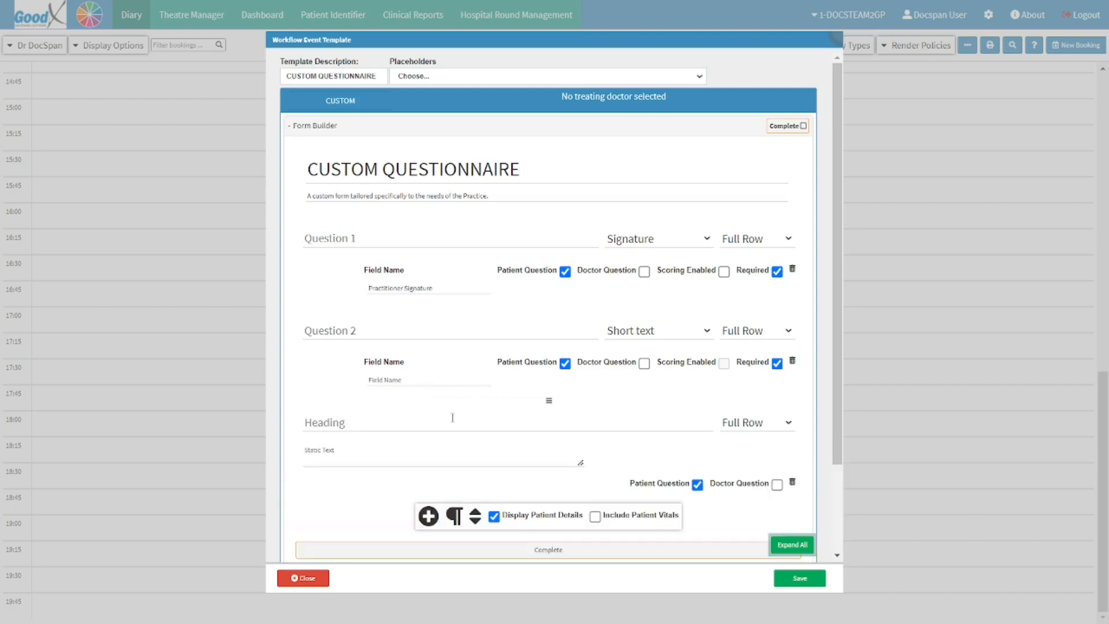
pyautogui.click(475, 515)
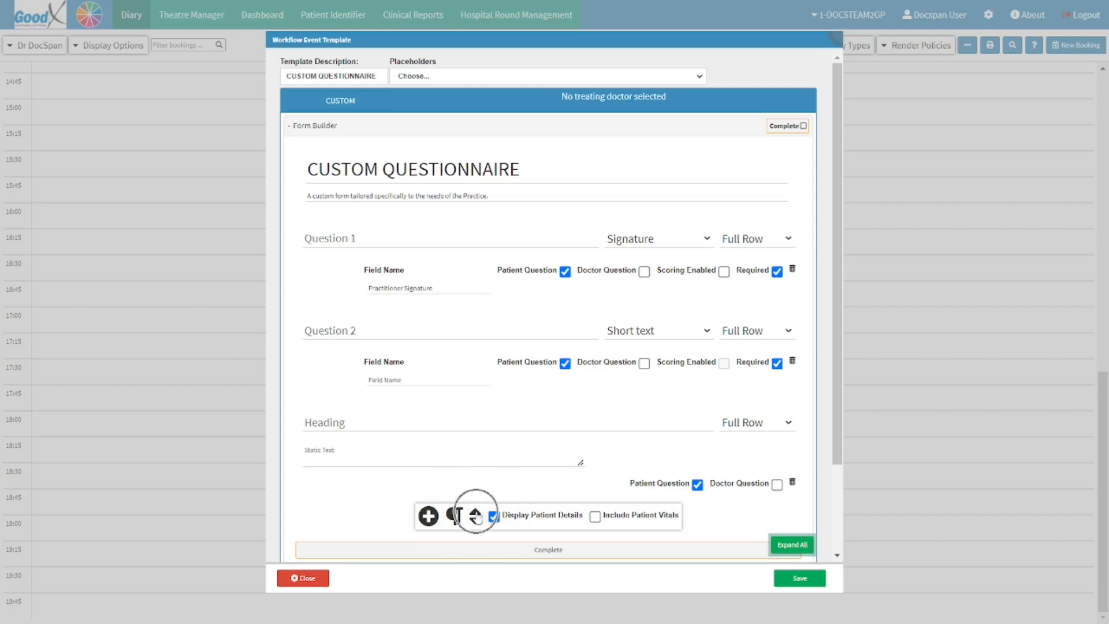
pyautogui.scroll(-3, 479, 515)
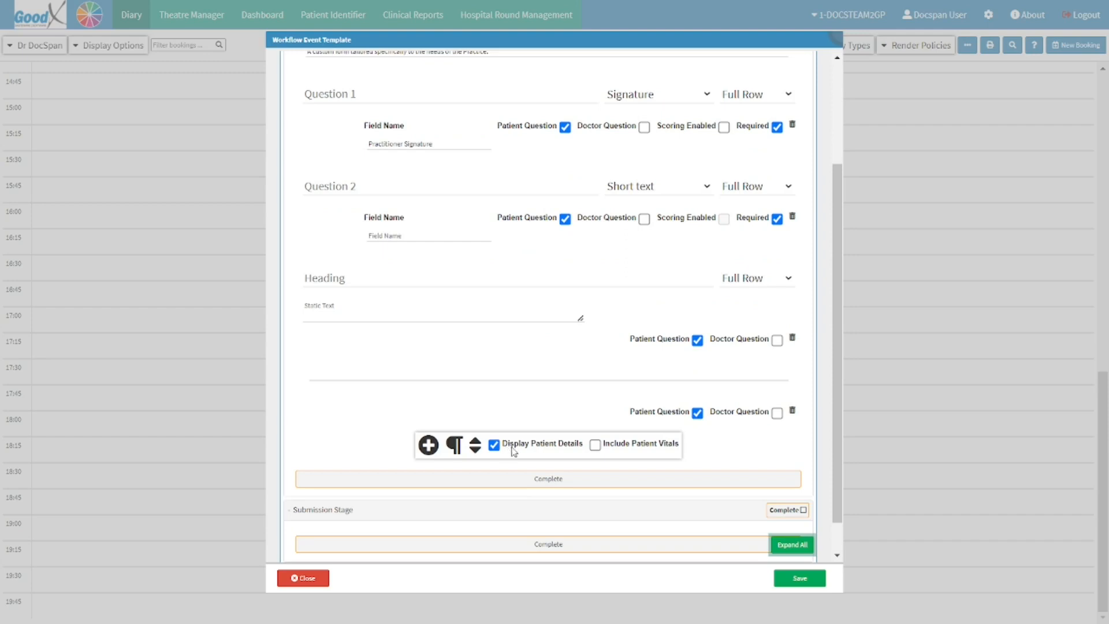
# Mark the Form Builder stage as complete and save the questionnaire template.
pyautogui.click(609, 449)
pyautogui.click(614, 477)
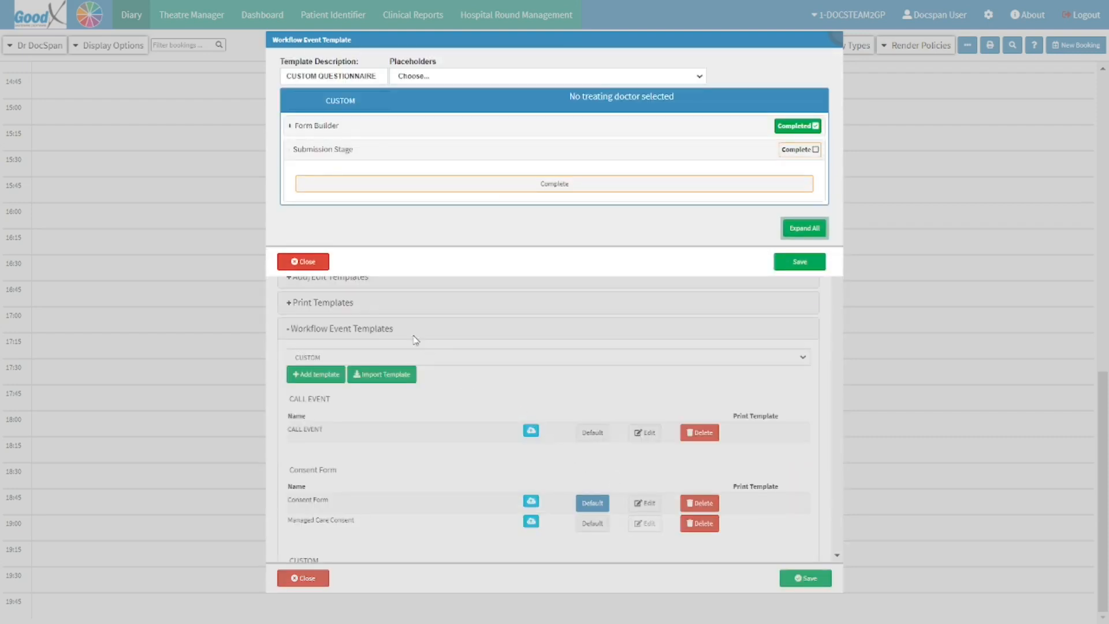
pyautogui.click(320, 262)
pyautogui.click(788, 262)
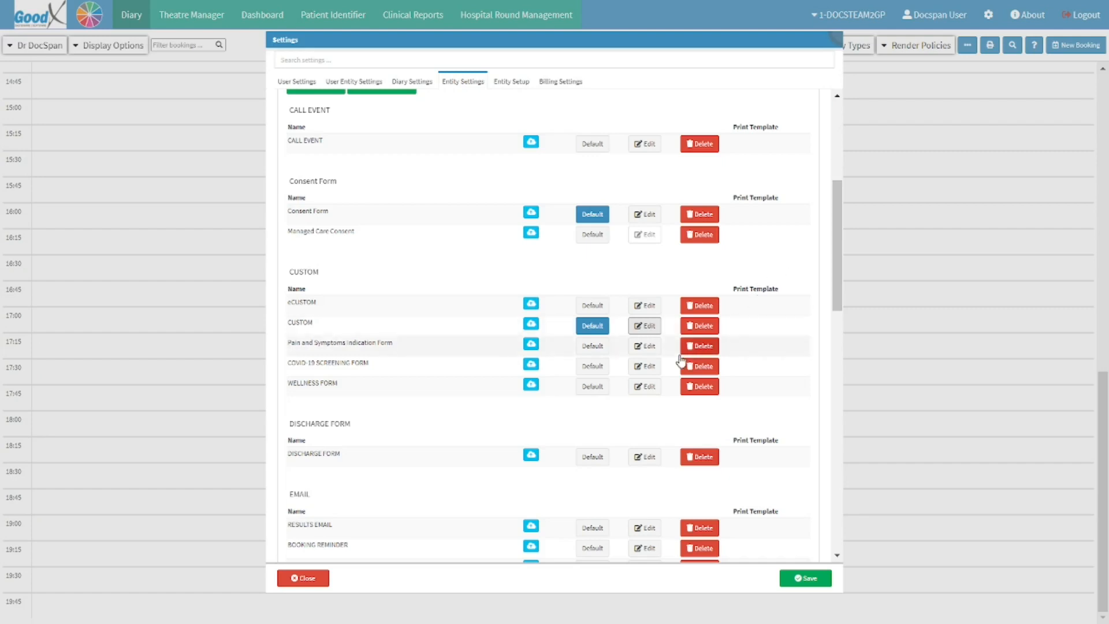
# Save the entity settings.
pyautogui.click(310, 579)
pyautogui.click(789, 578)
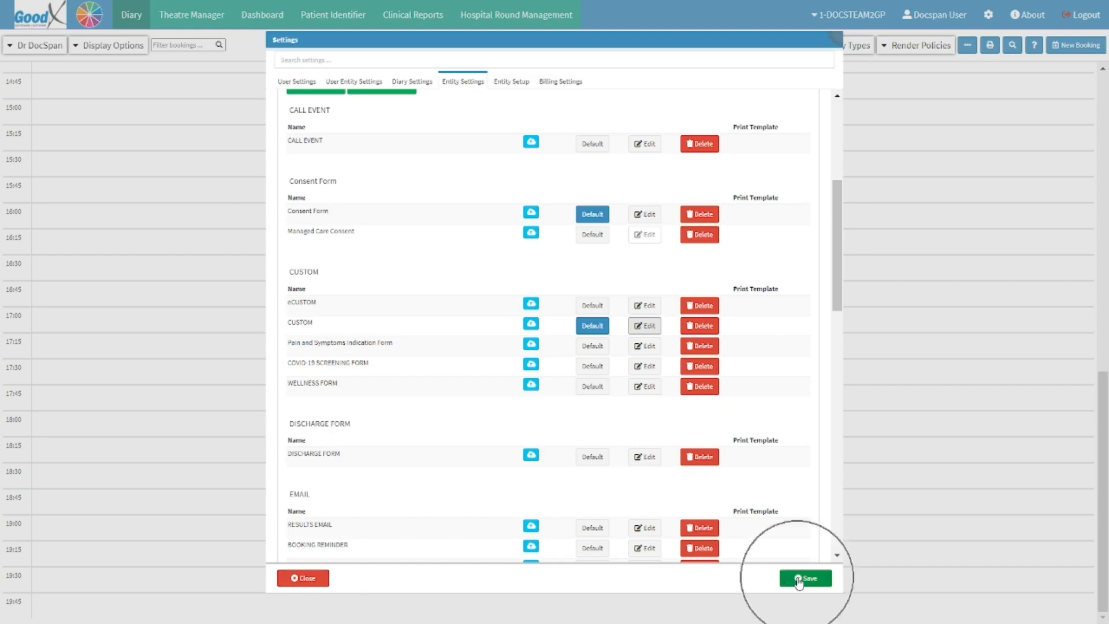